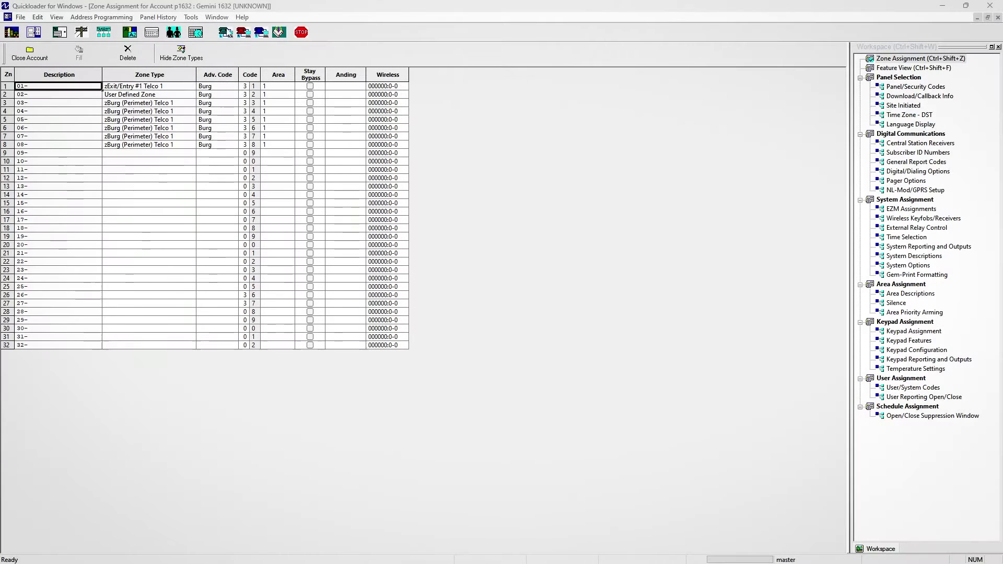
Try a local connection to the panel and dismiss the 'Port in use' error.
click(226, 33)
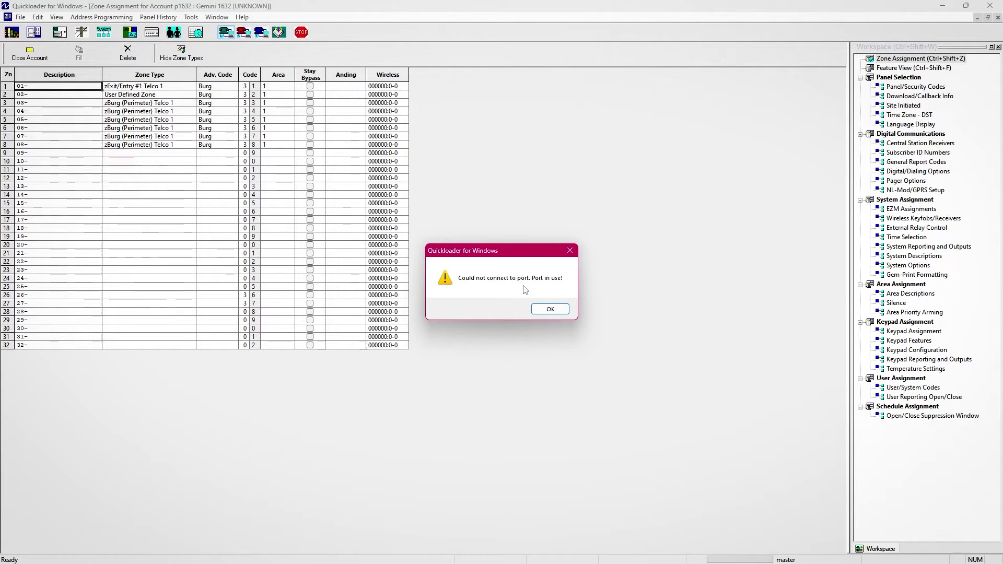
click(552, 309)
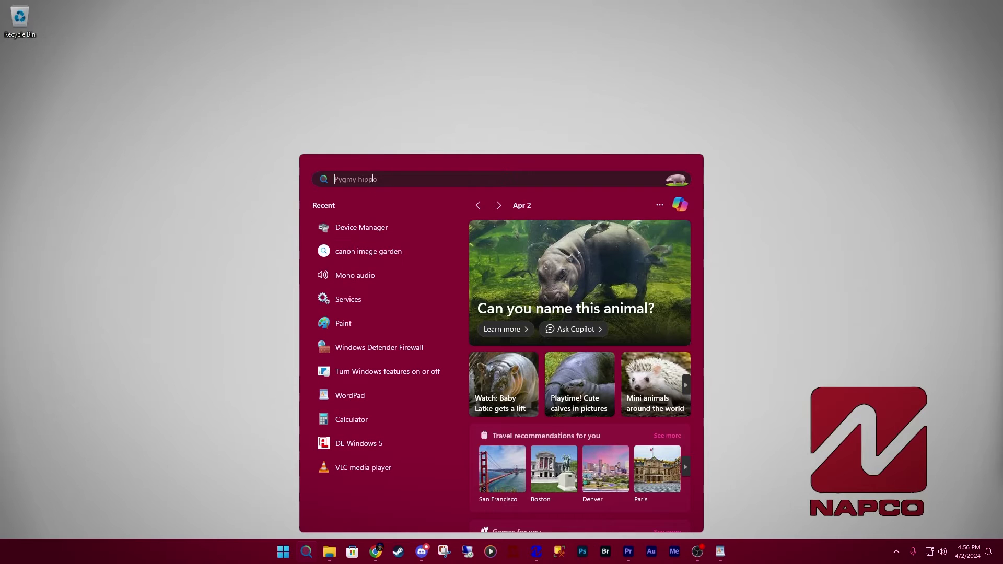
Search 'device', launch Device Manager, and move its window toward the desktop centre.
text(device)
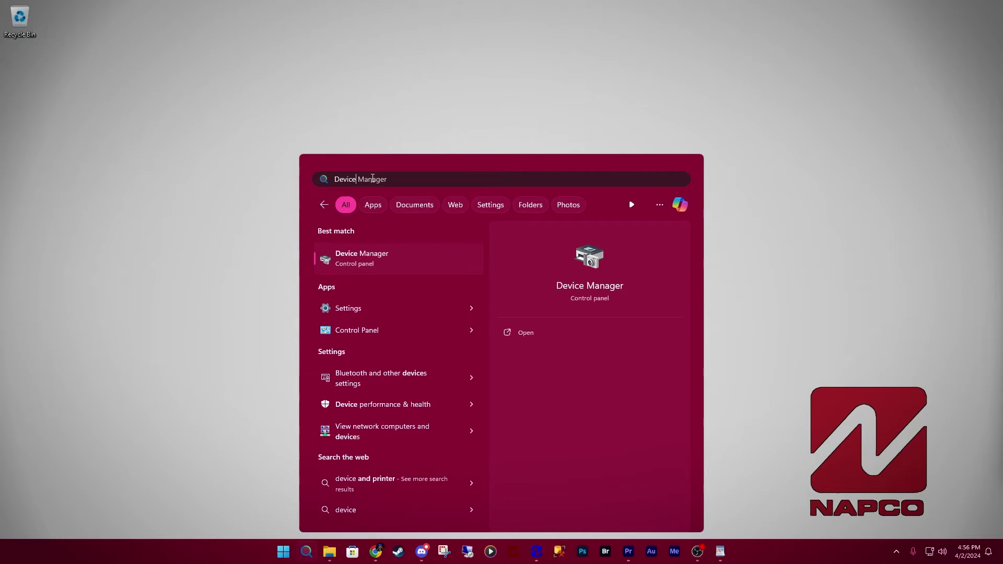
click(364, 262)
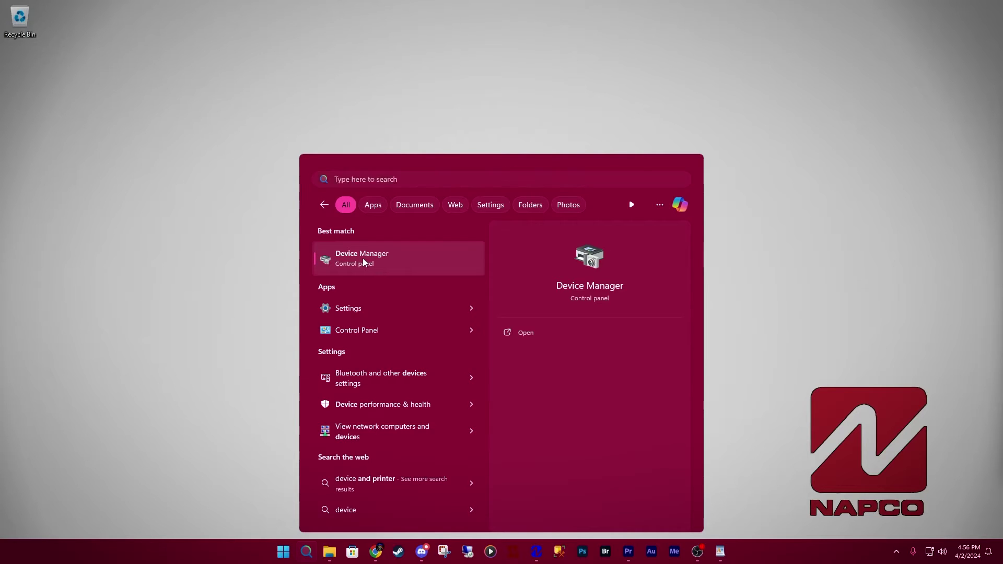
drag(272, 38, 500, 88)
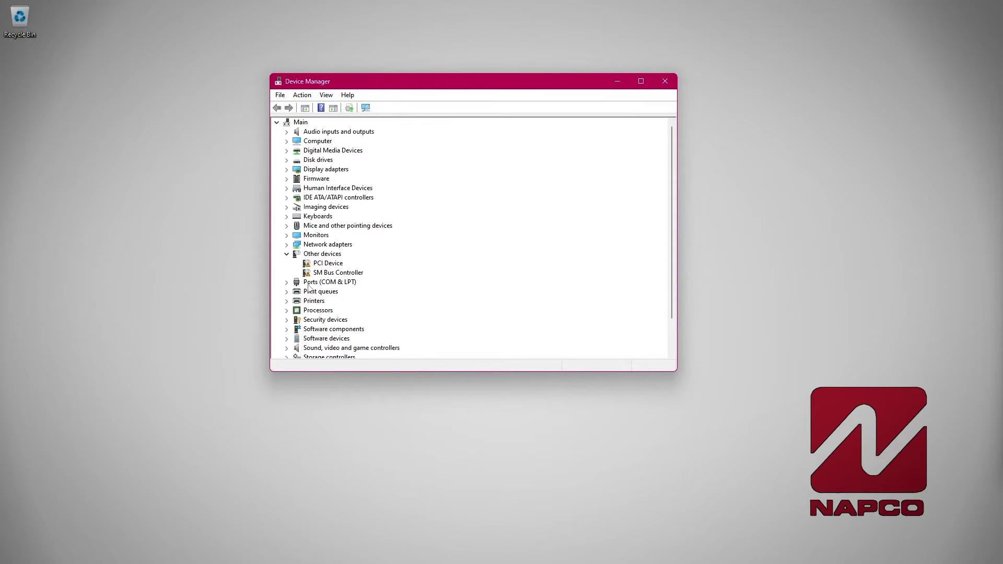
Find the cable as USB Serial Port (COM6) under Ports, then close the p1632 account in Quickloader.
click(287, 283)
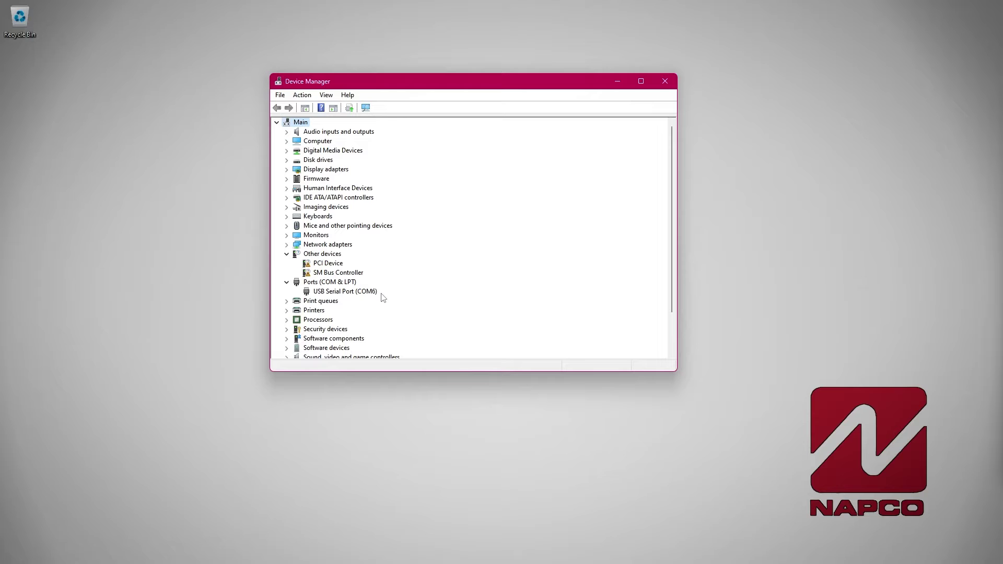
click(525, 552)
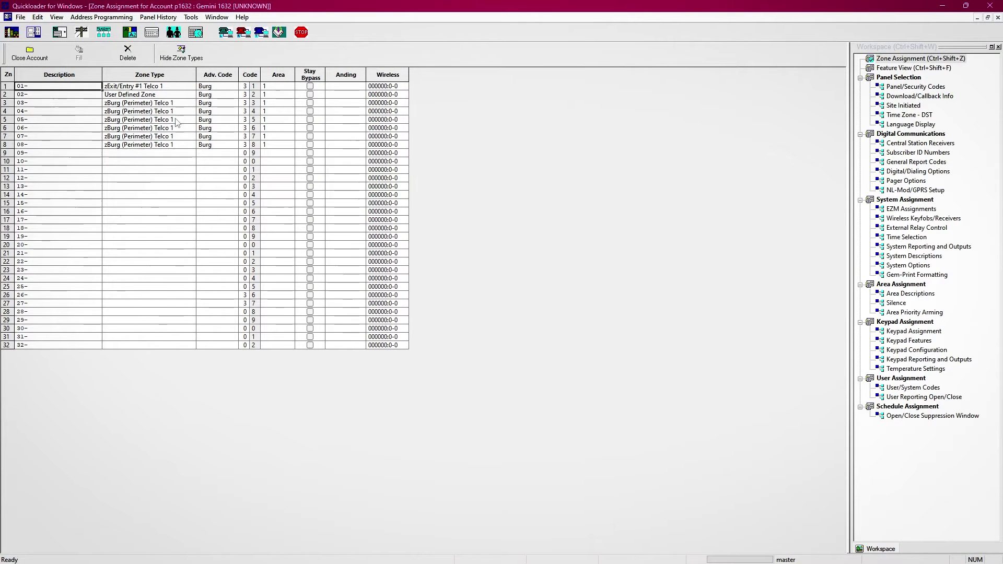
click(31, 51)
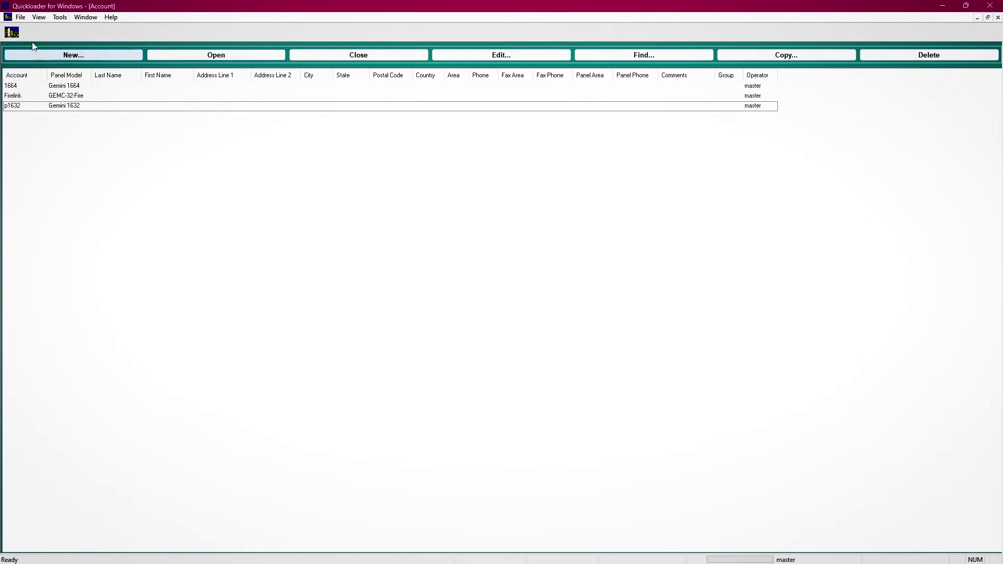
In Modem Settings, set both Modem Port and PCI2000/Mini Port to Com 6.
click(21, 18)
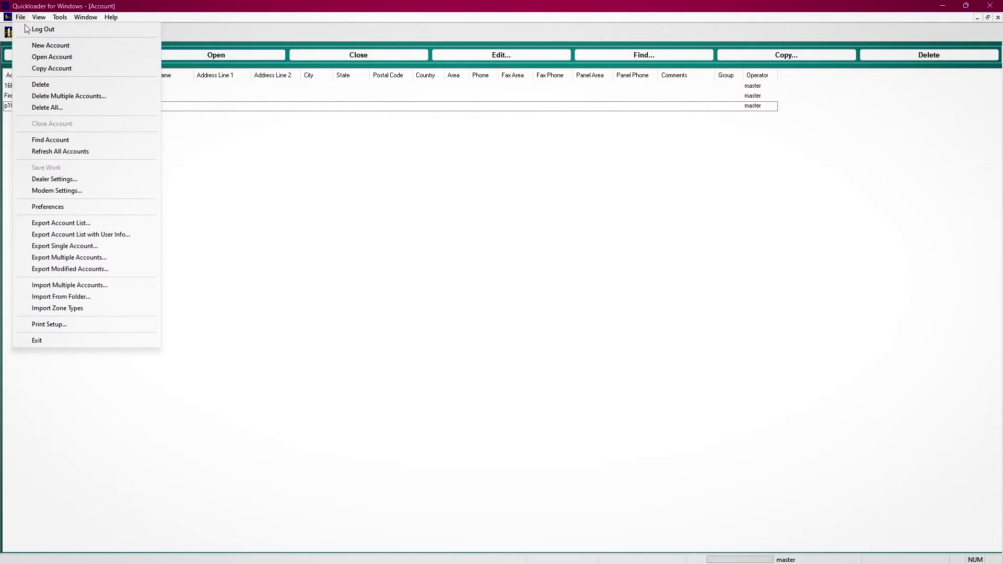
click(76, 191)
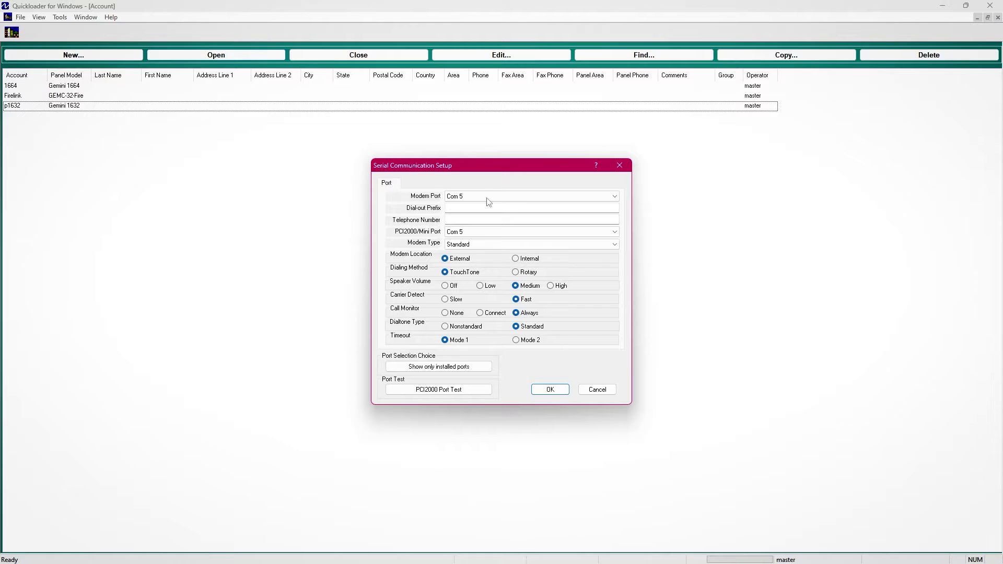
click(514, 197)
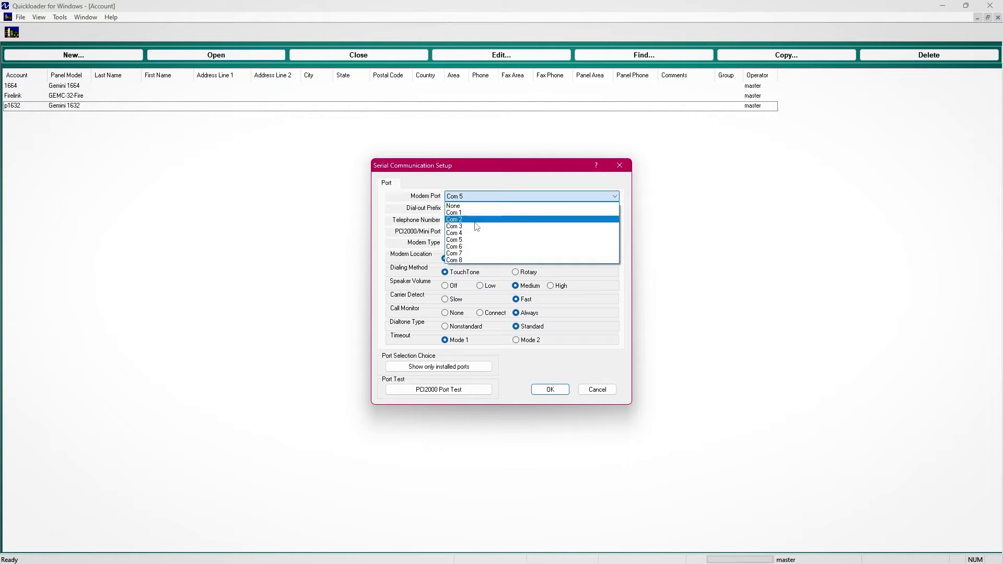
click(464, 246)
click(474, 233)
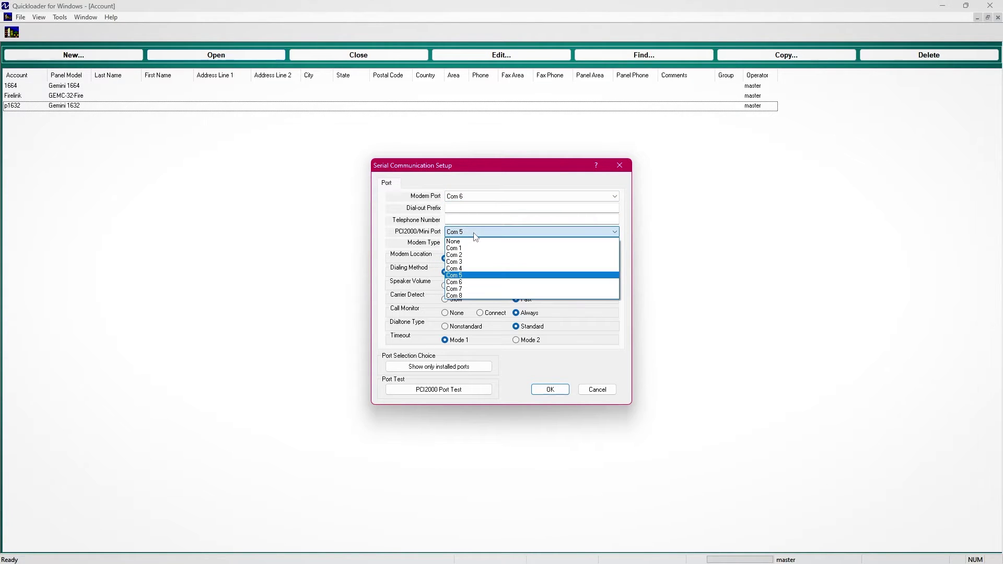
click(465, 283)
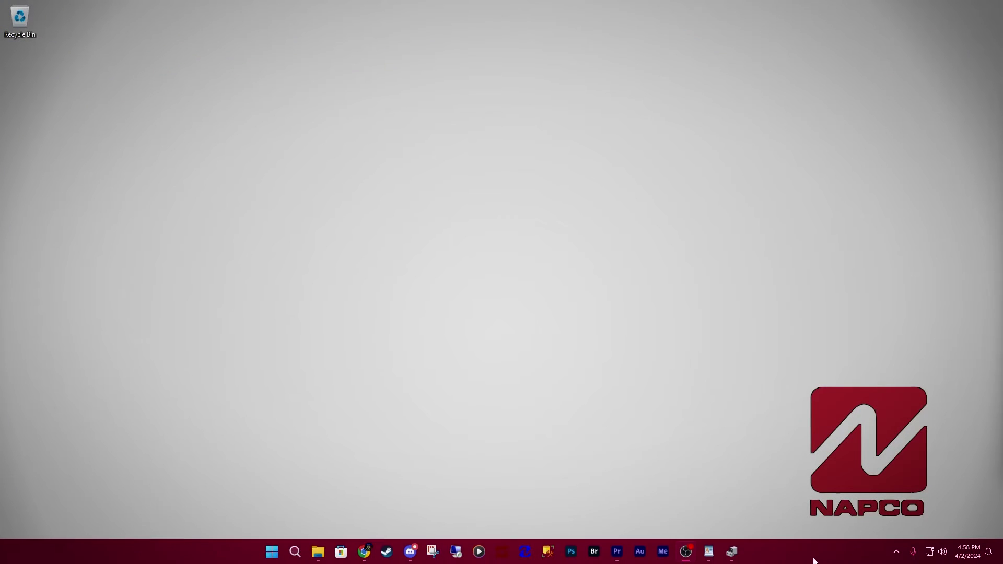
click(732, 557)
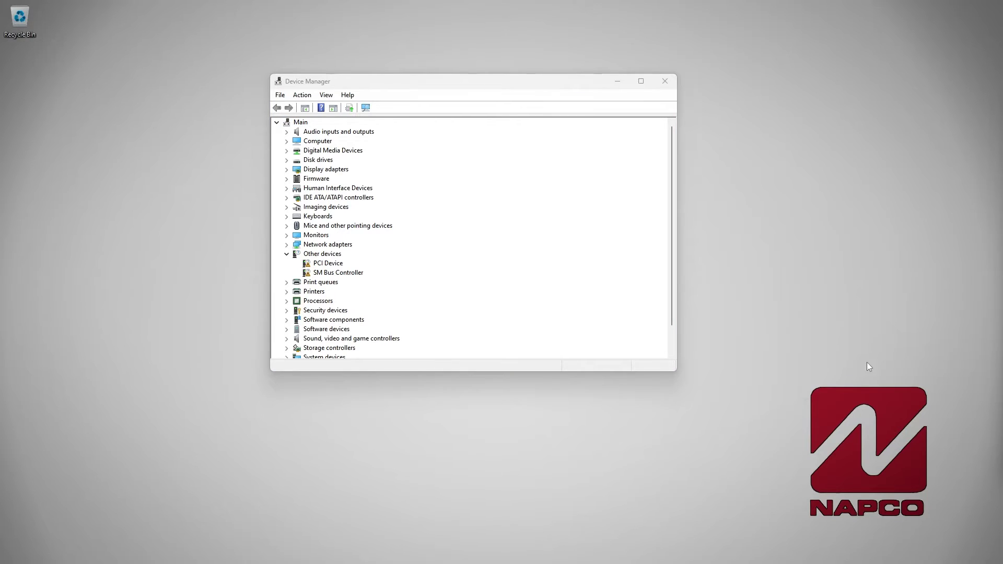
Launch Chrome and go to tech.napcosecurity.com from the 'tech' address suggestion.
click(365, 552)
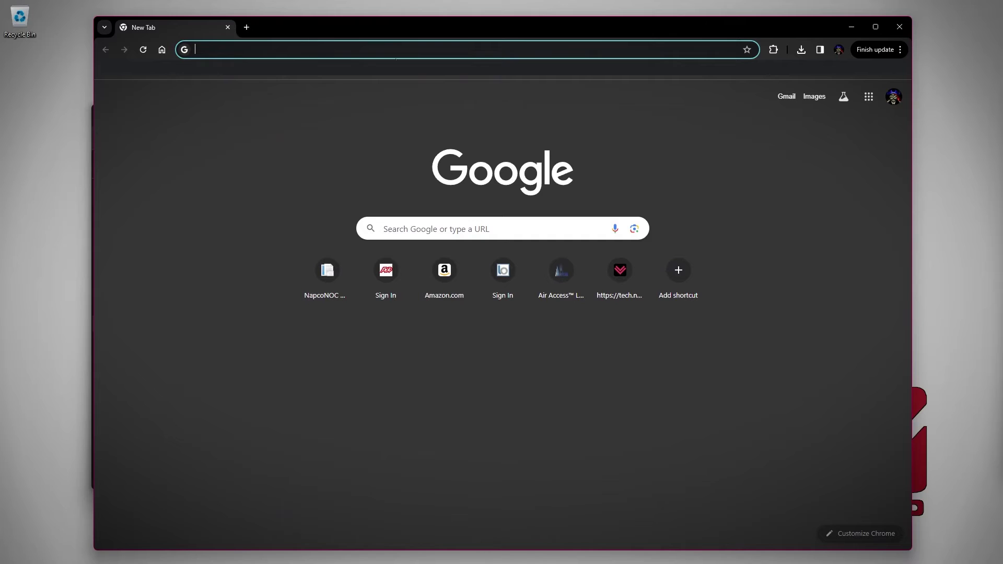
click(202, 49)
text(tech.napcosecurity.com)
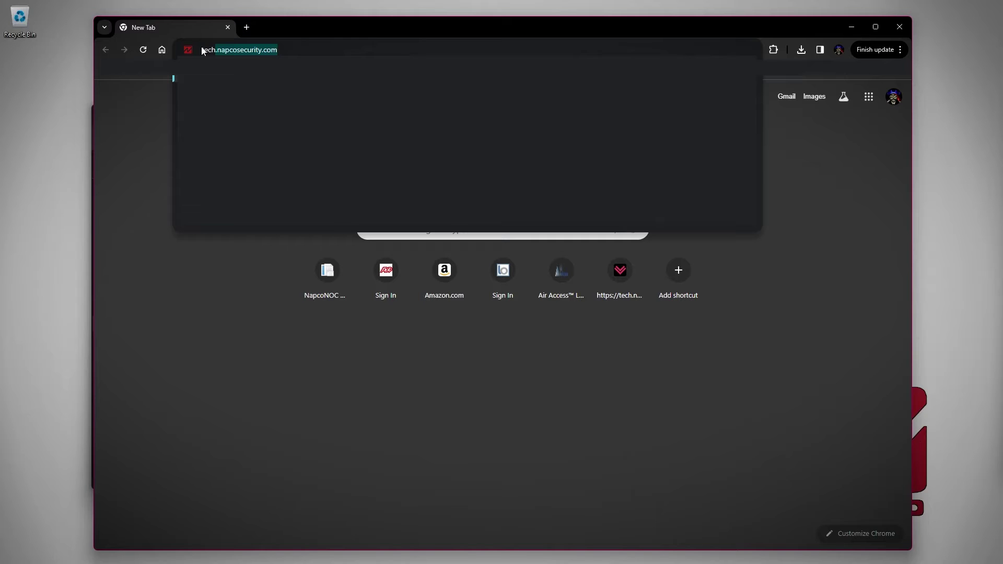
key(Return)
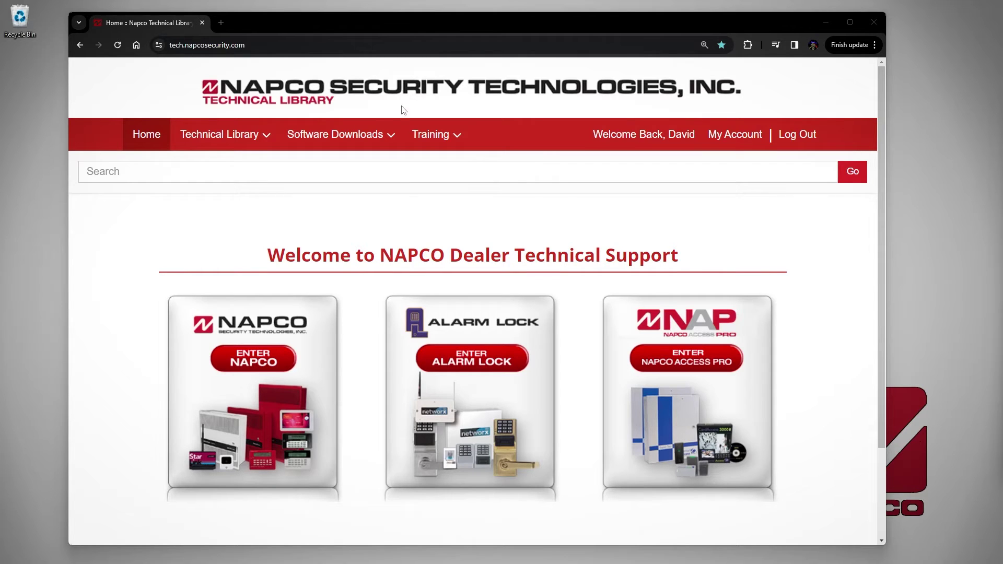
mouse_move(352, 137)
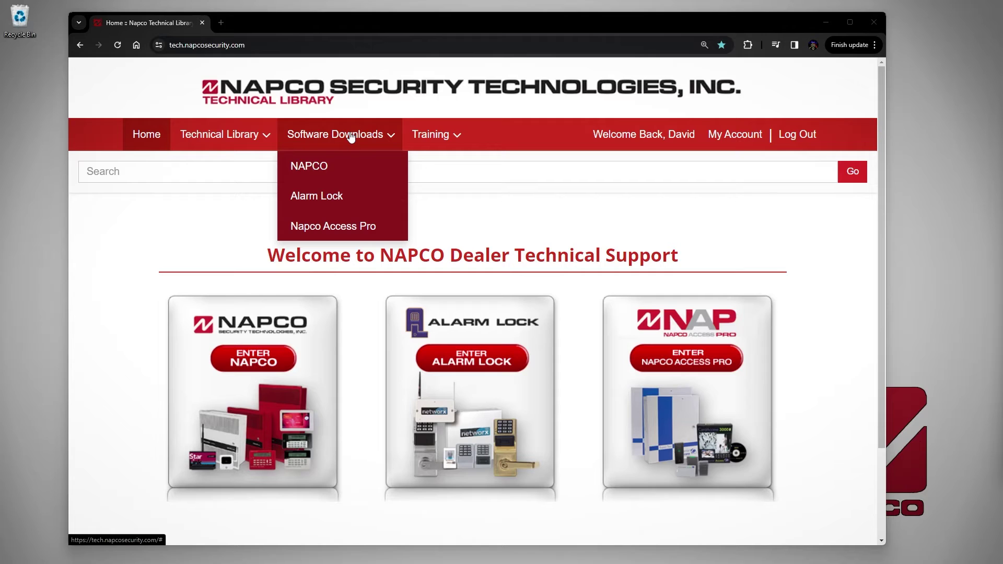
Download USB Drivers.zip from NAPCO software downloads filtered to Accessories.
click(325, 166)
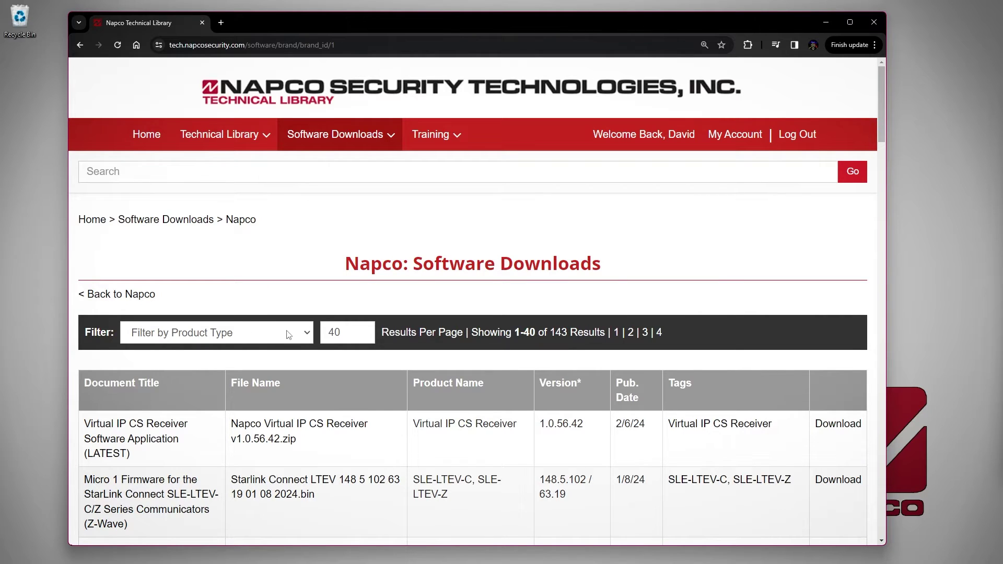
click(310, 334)
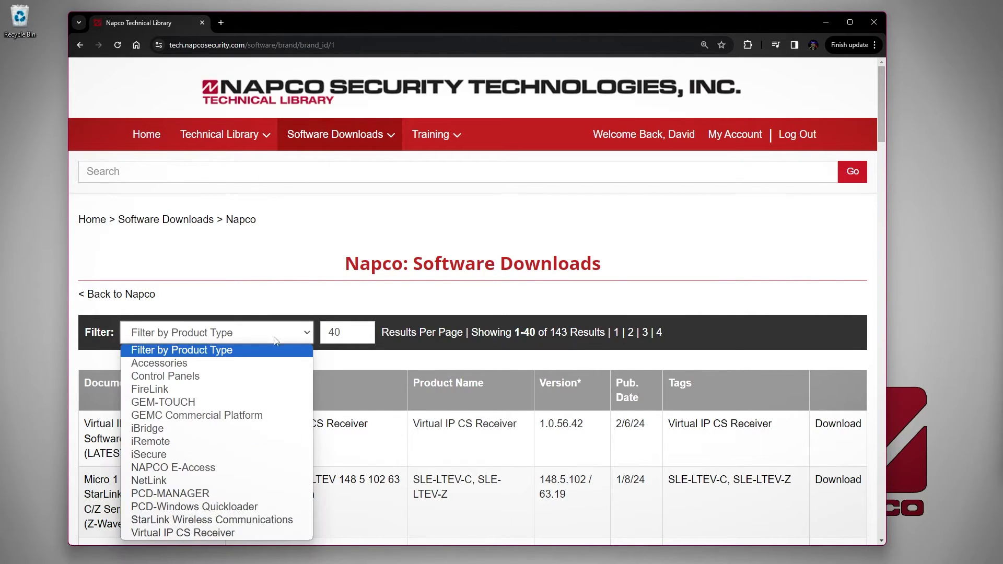
click(175, 364)
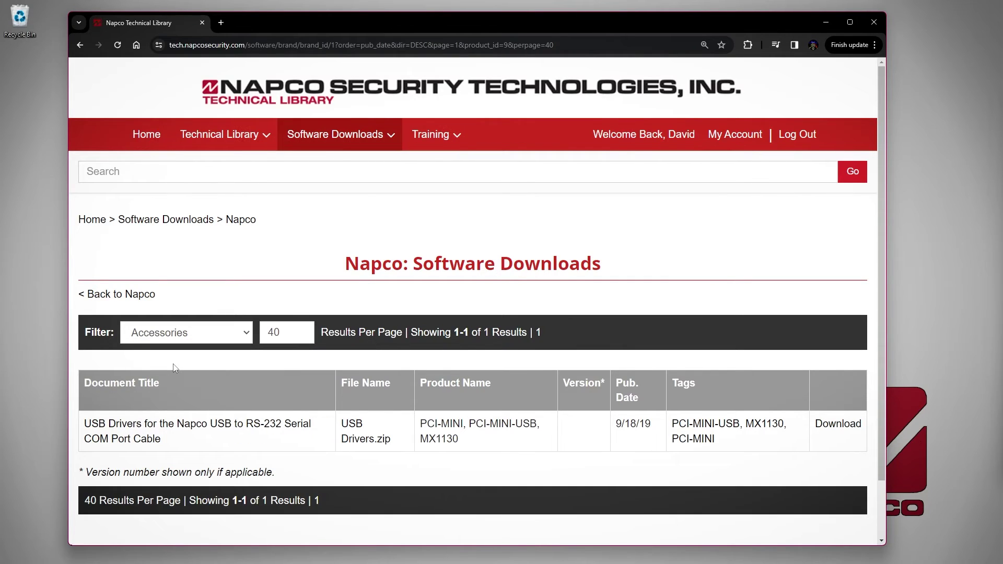
click(855, 432)
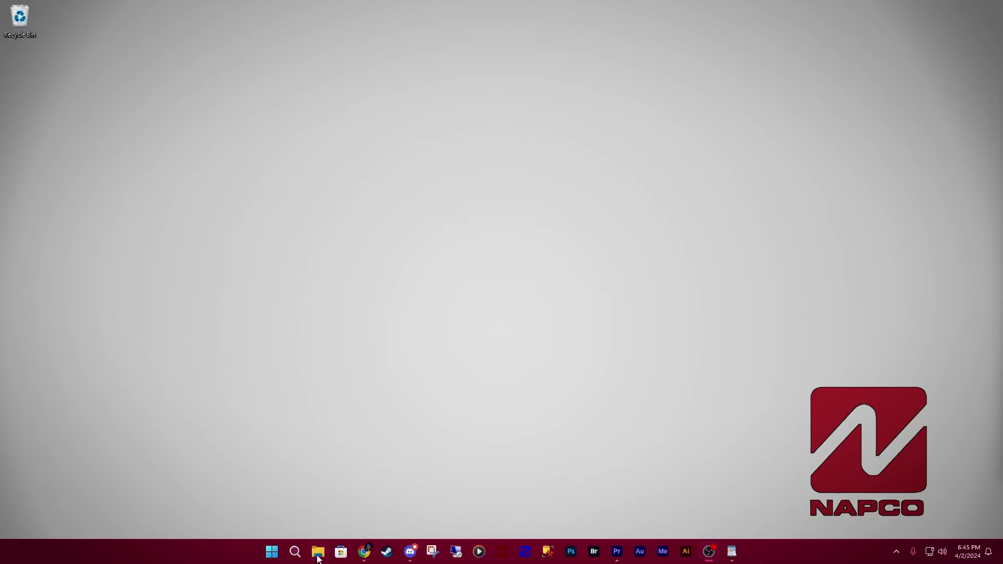
Show the Downloads folder in File Explorer and select USB_Drivers.zip.
click(318, 554)
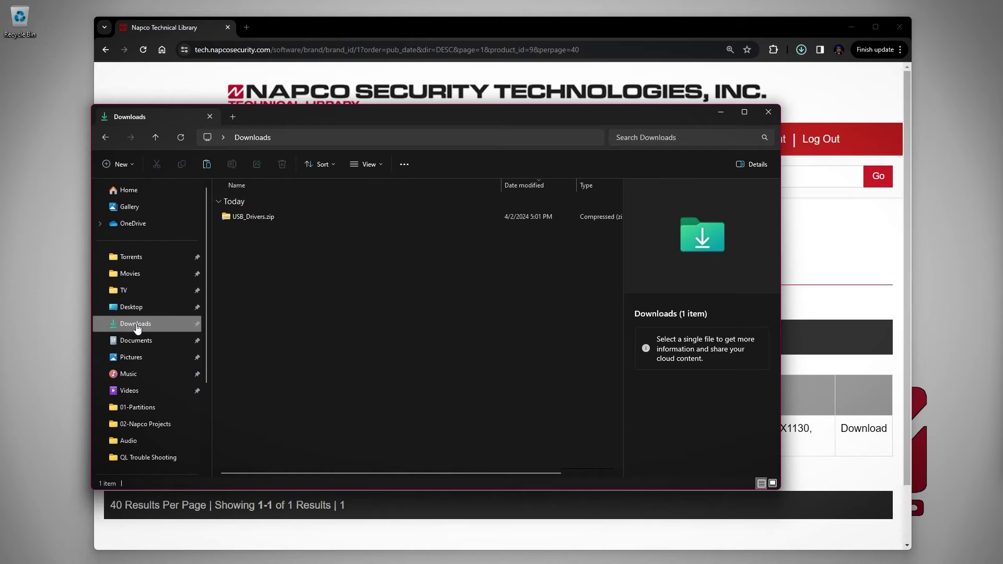
click(366, 166)
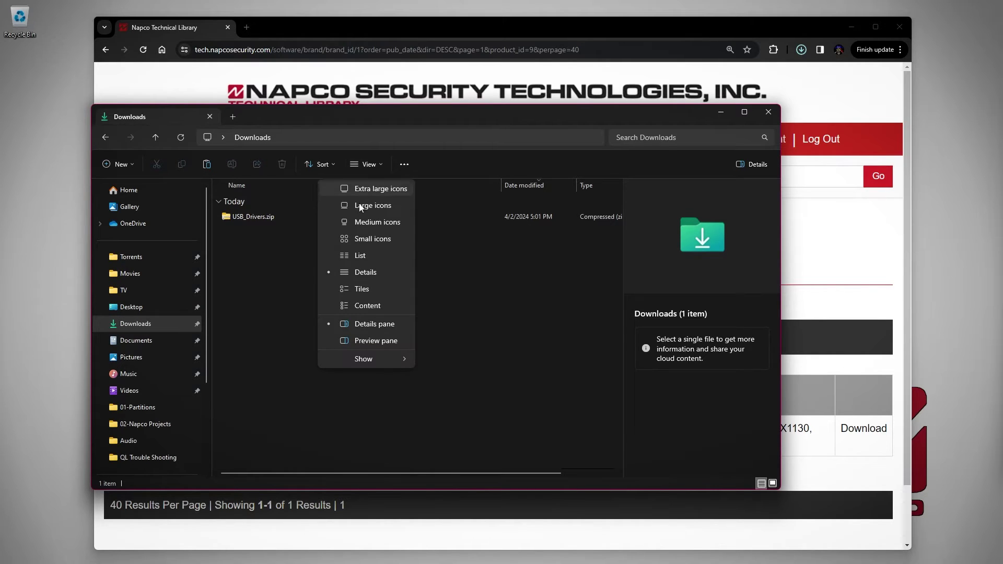
mouse_move(364, 359)
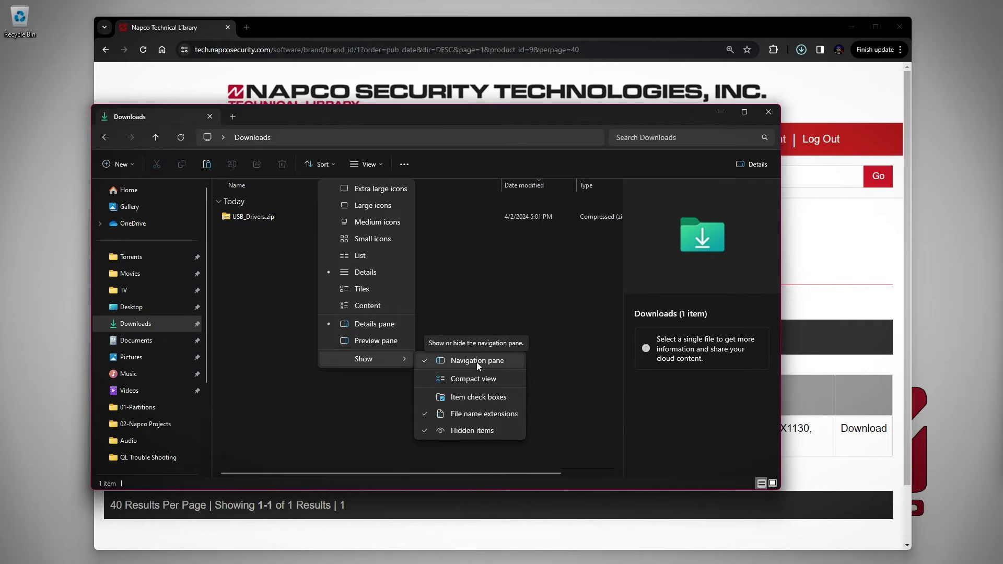
click(149, 329)
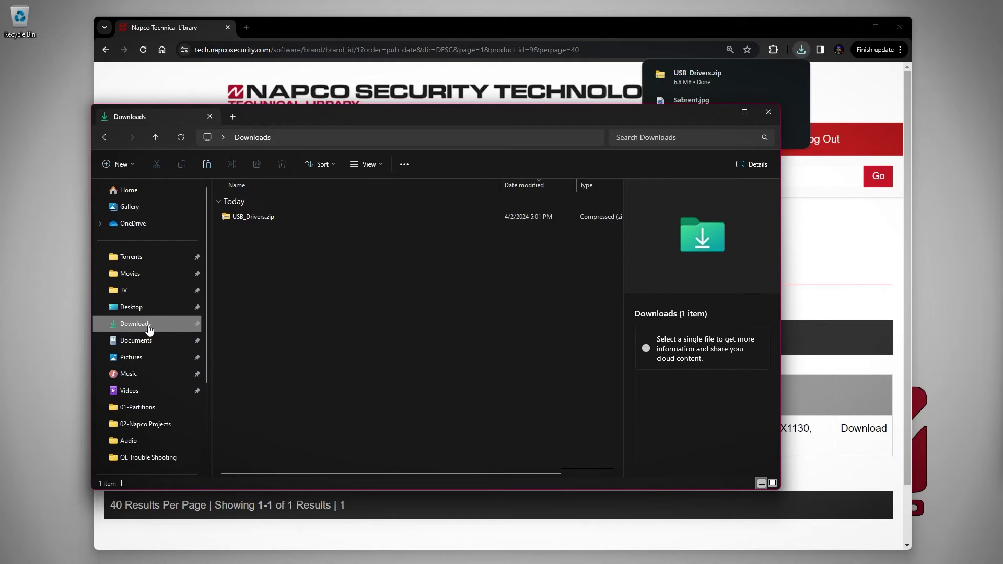
click(262, 216)
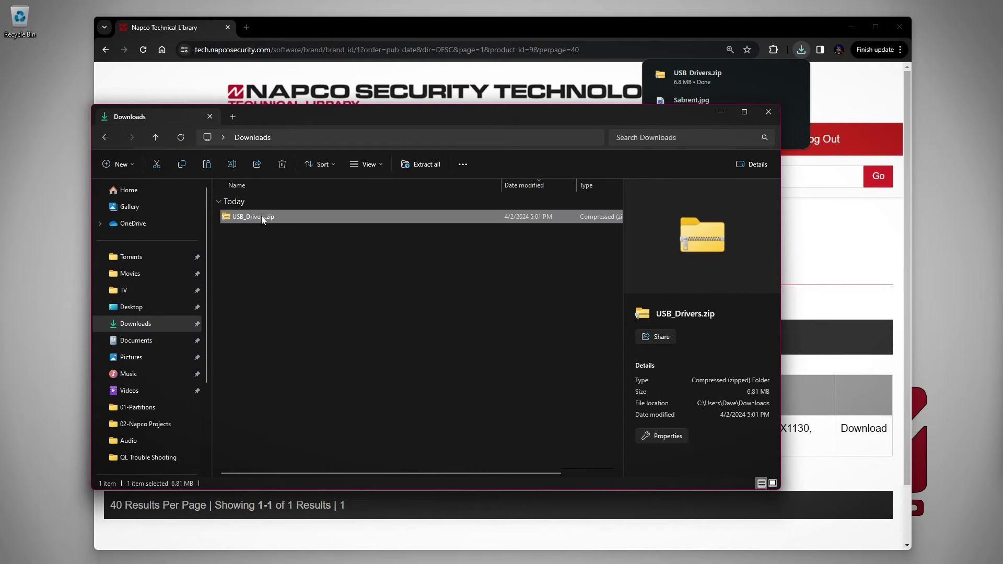
Extract All of USB_Drivers.zip to the default Downloads\USB_Drivers destination.
right_click(261, 218)
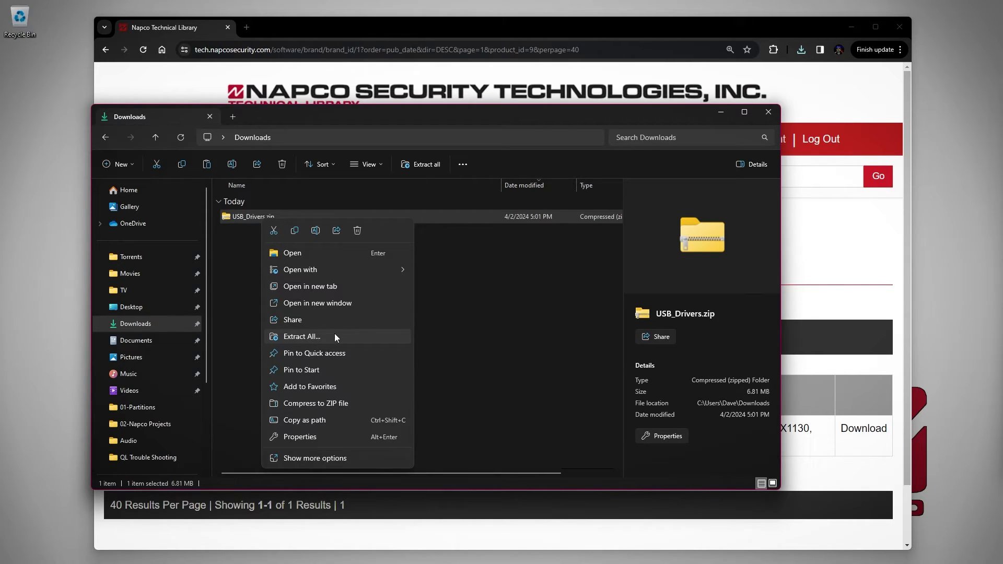
click(335, 336)
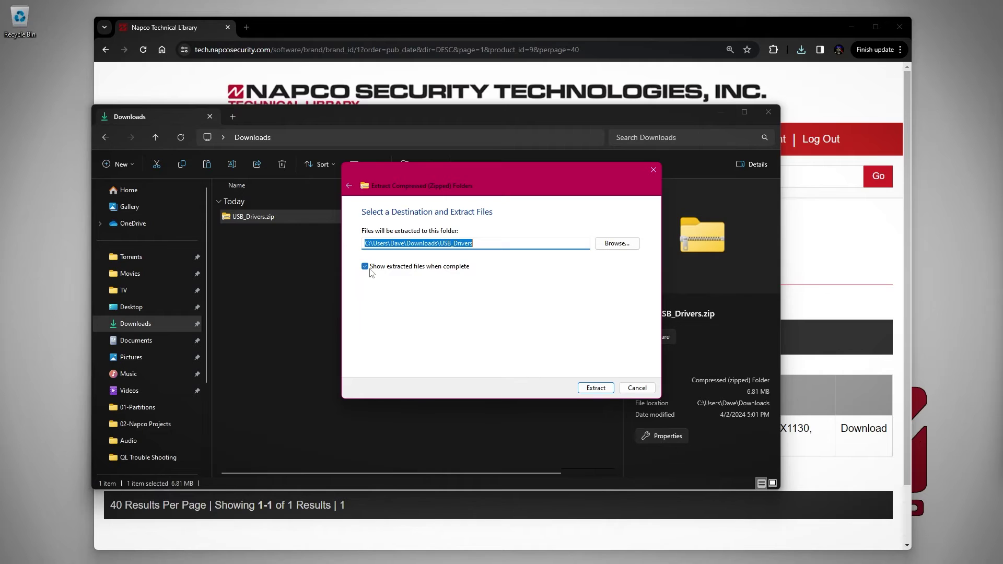
click(598, 389)
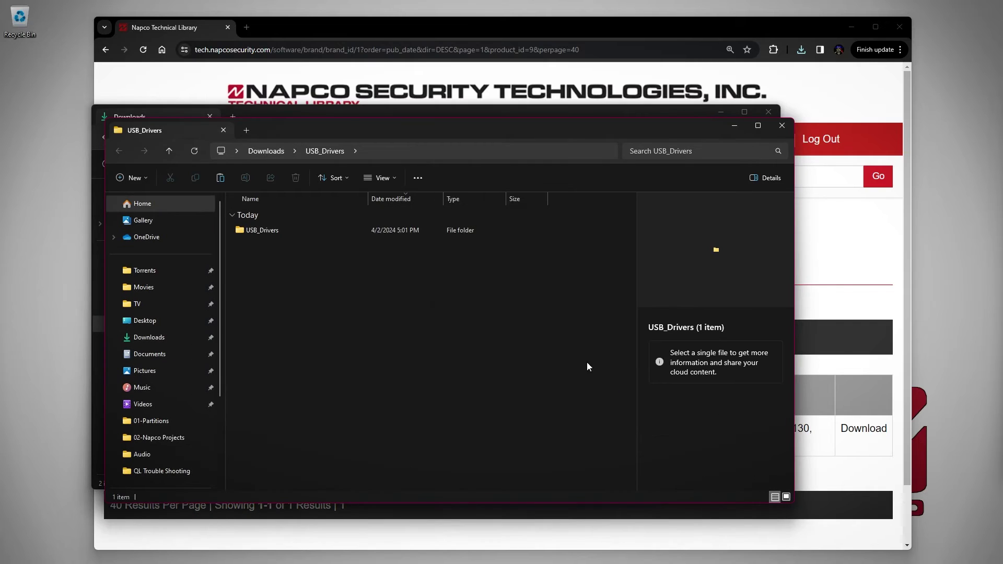
Open USB_Drivers > Sabrent Drivers (Earlier) and select the CDM20814_Setup.exe installer.
double_click(277, 234)
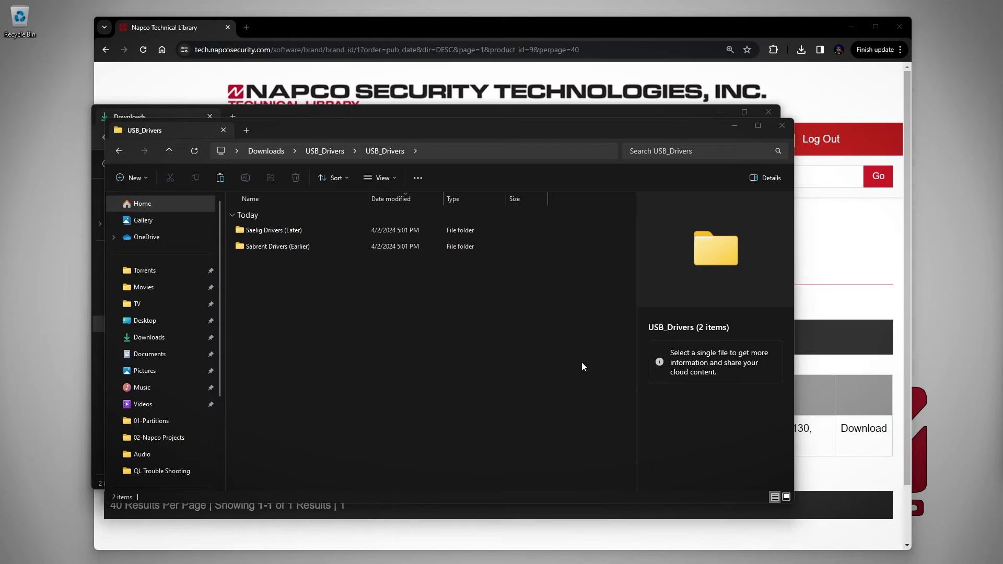
double_click(275, 246)
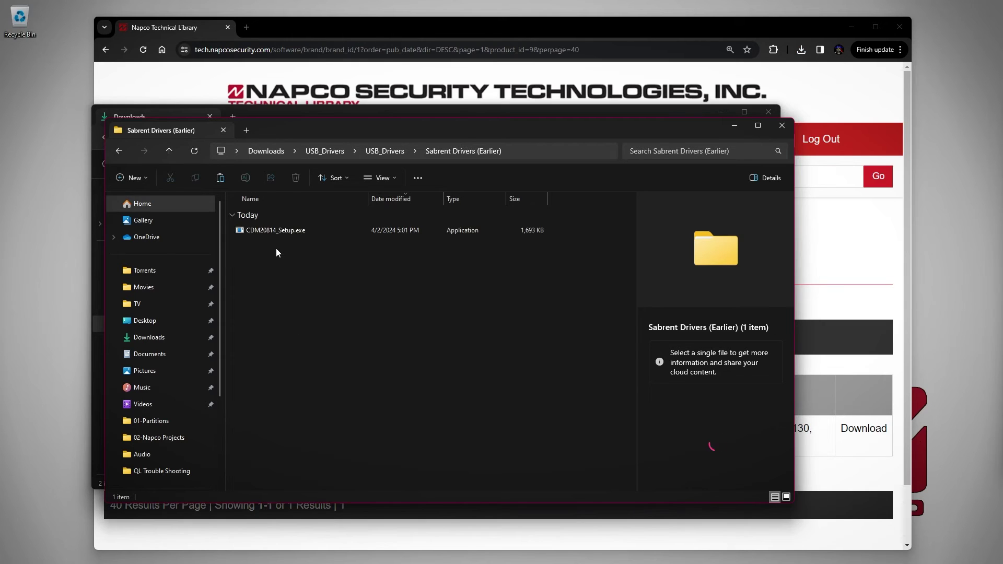
click(300, 235)
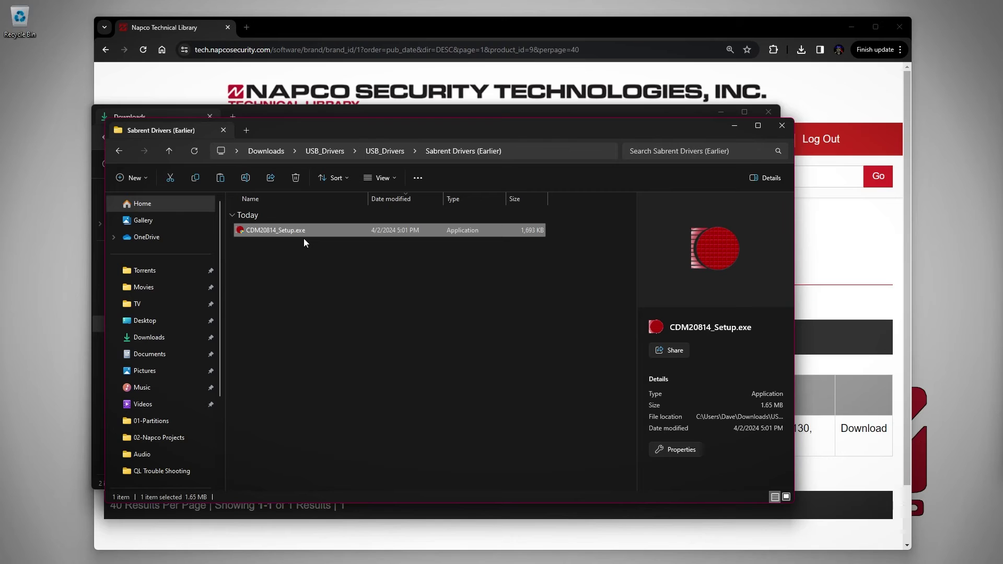
Go back, open Saelig Drivers (Later) > Easy Install Method, and select CDM21228_Setup.exe.
key(alt+Left)
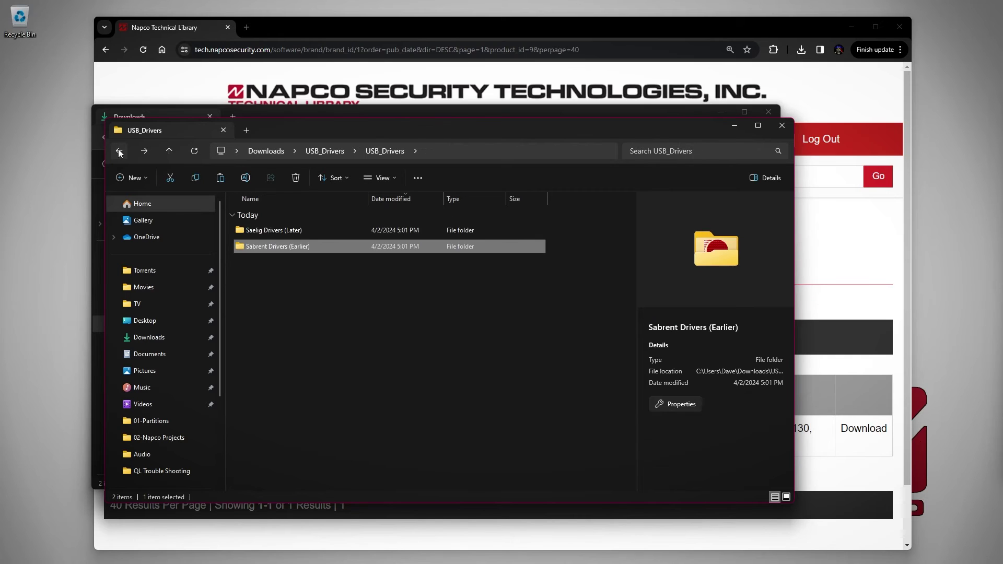
click(302, 230)
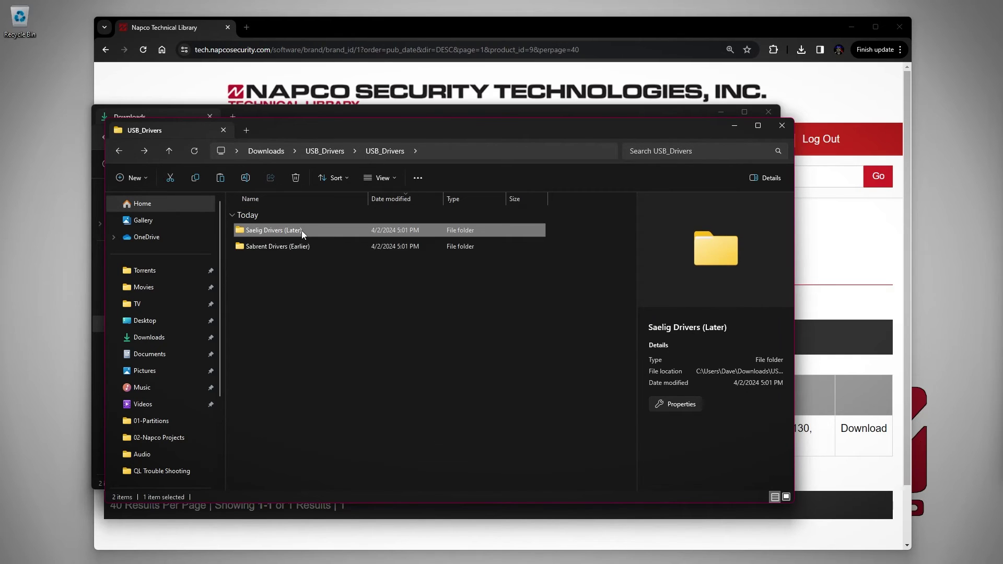
double_click(302, 230)
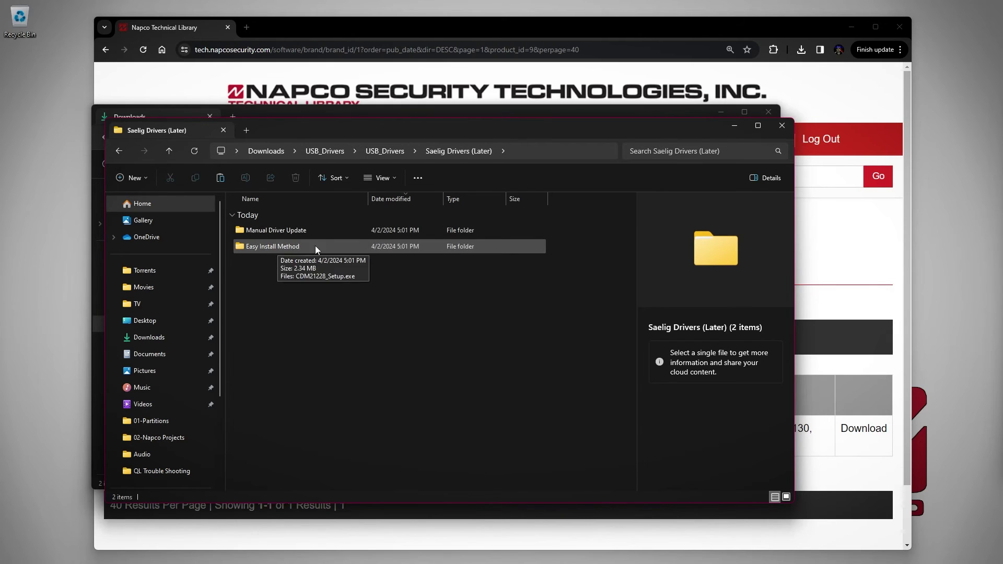
double_click(315, 247)
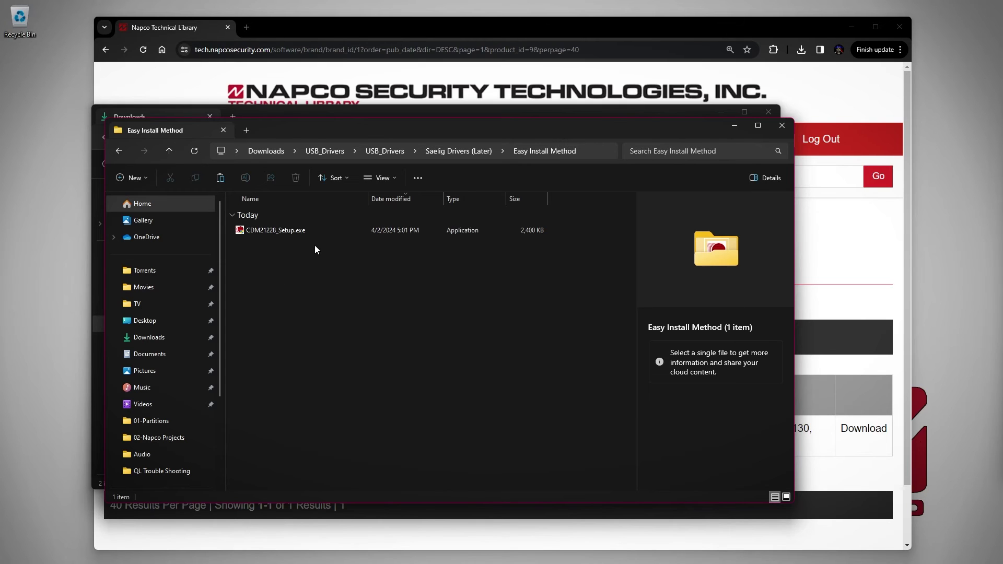
click(291, 232)
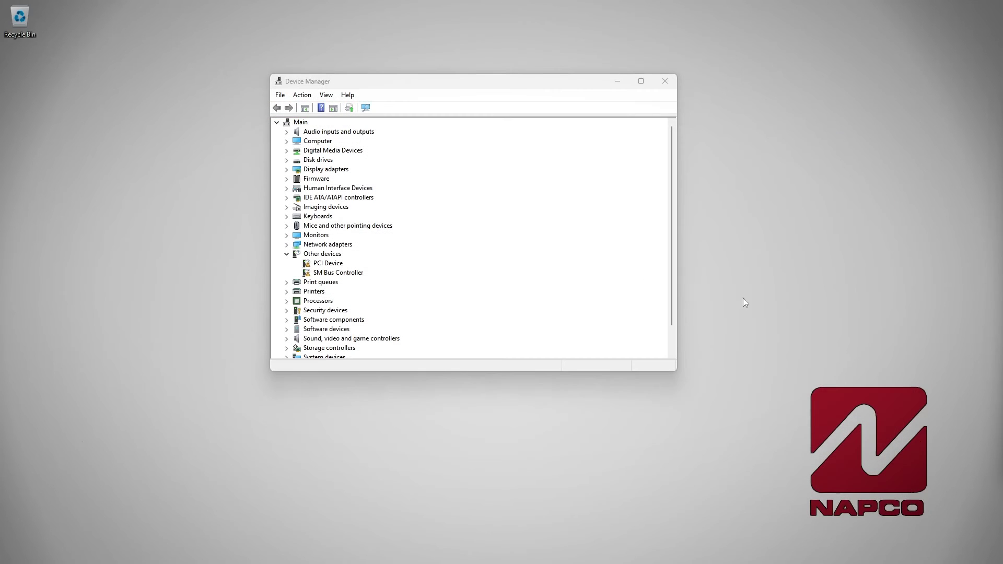
In Device Manager, select USB Serial Port (COM6) under Ports (COM & LPT).
click(597, 256)
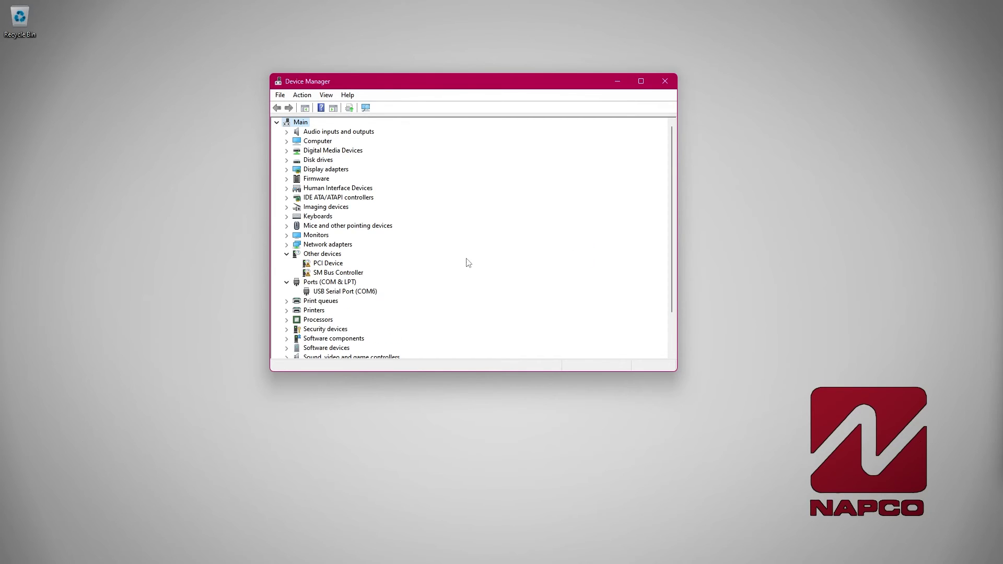
click(370, 293)
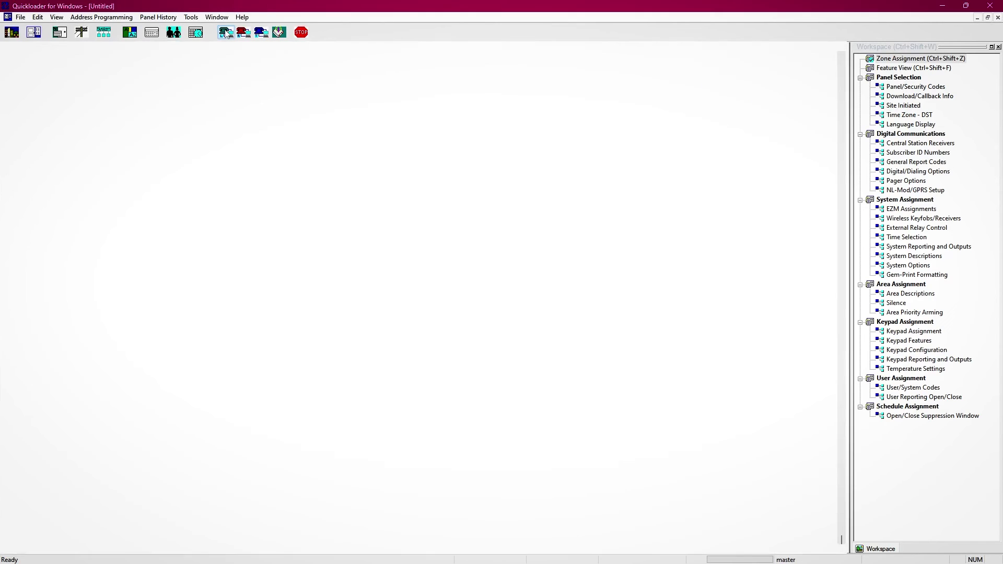
Download the User, Dealer and Description program areas to the panel over the local connection.
click(225, 33)
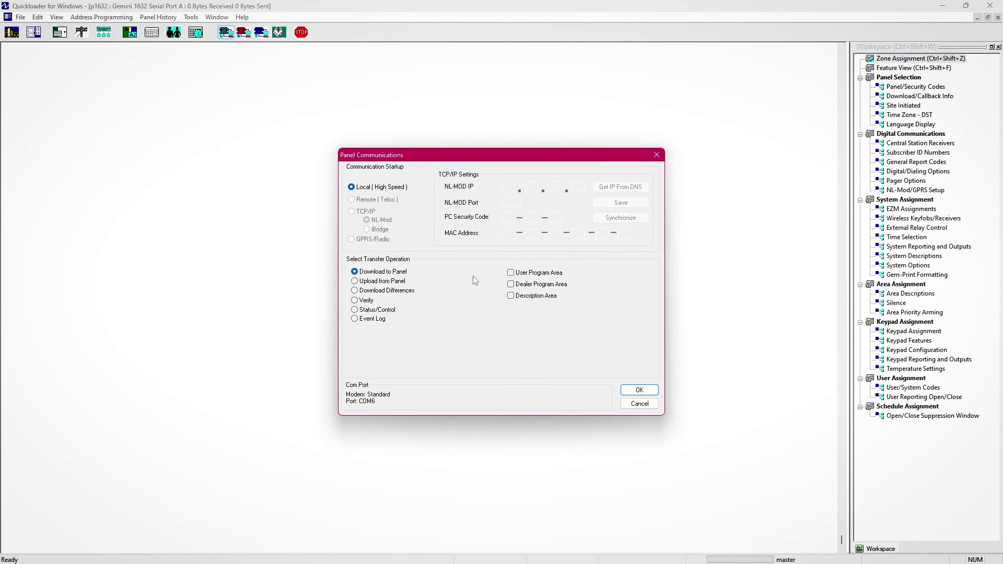
click(511, 273)
click(511, 284)
click(510, 296)
click(639, 391)
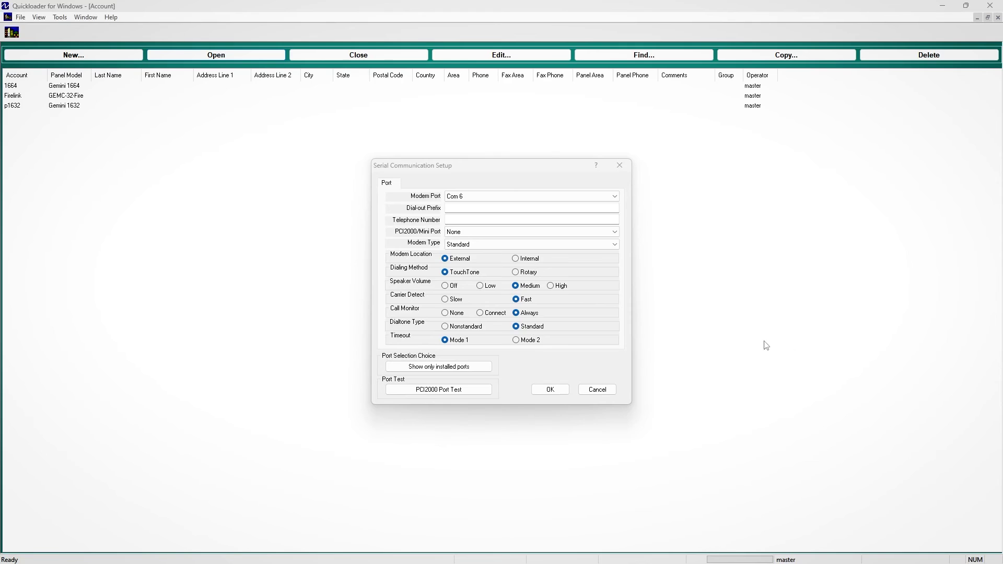
Try Com 6 for the PCI2000/Mini Port, then reset both Modem and PCI2000/Mini ports to None.
click(504, 238)
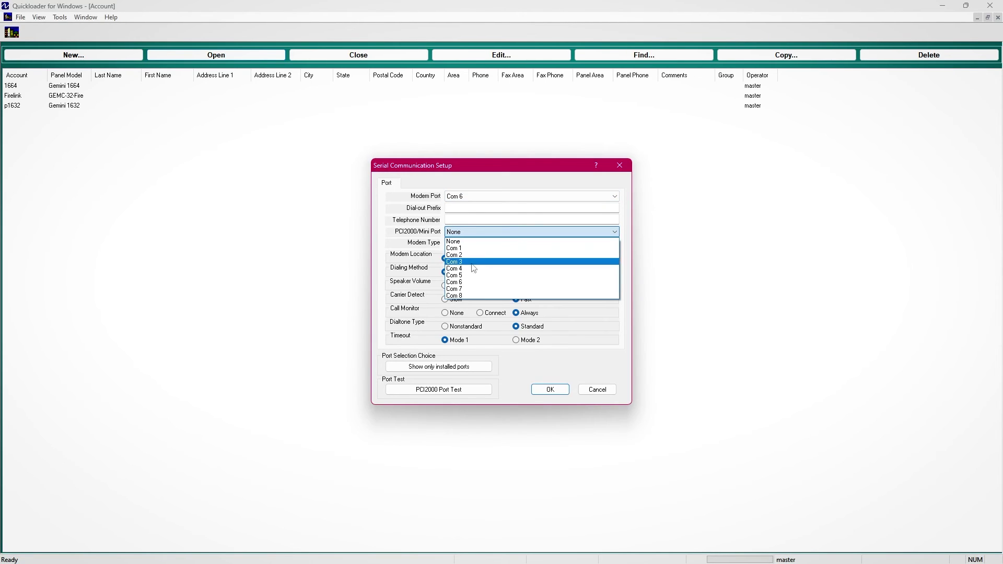
click(468, 283)
click(491, 197)
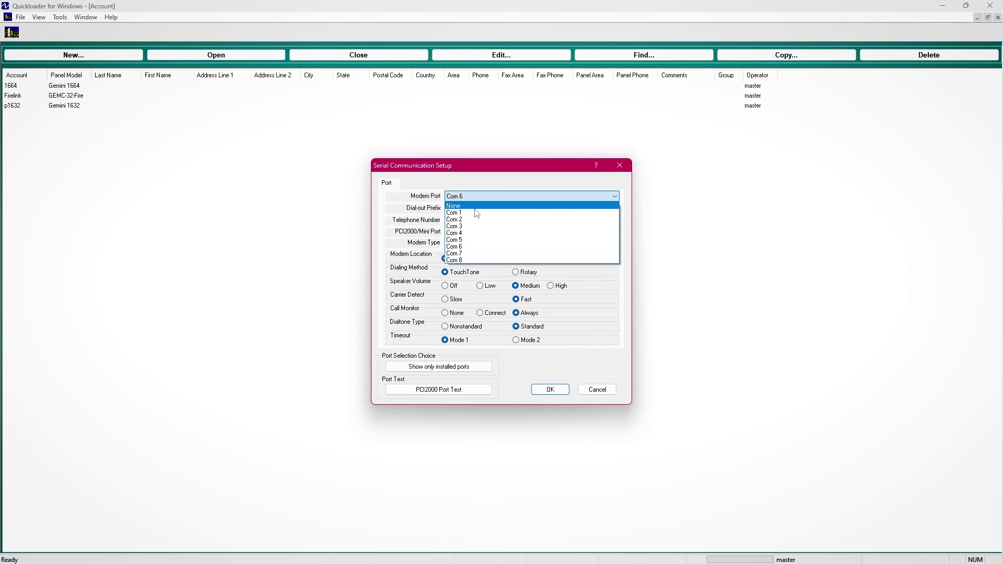
click(488, 205)
click(494, 232)
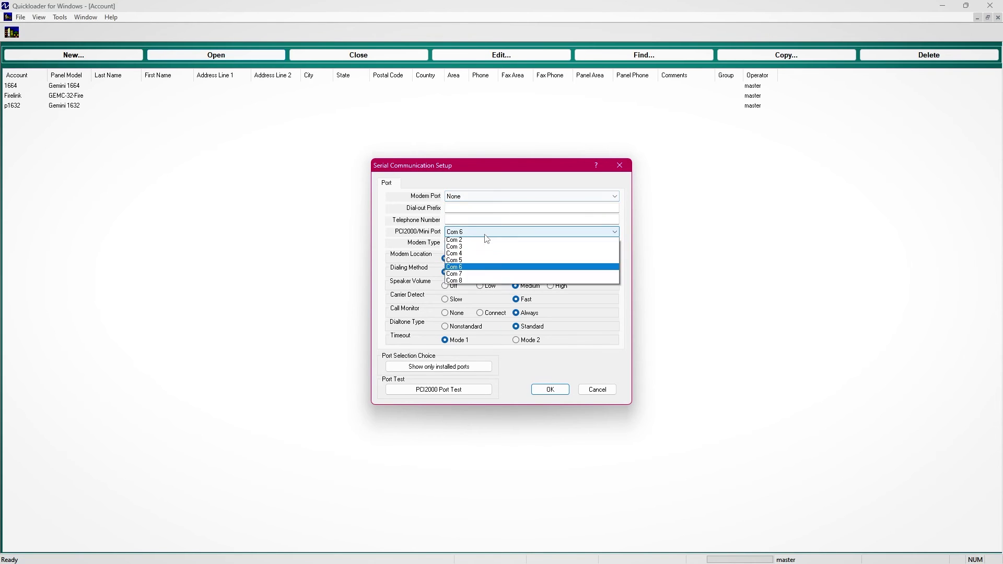
click(480, 248)
Set the PCI2000/Mini Port and the Modem Port both to Com 6.
click(478, 233)
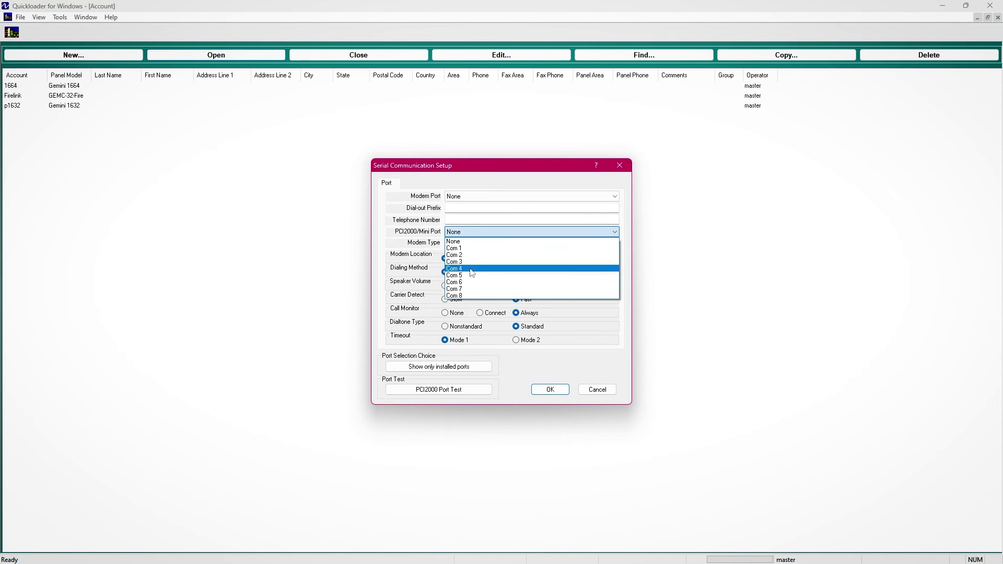
click(468, 285)
click(512, 197)
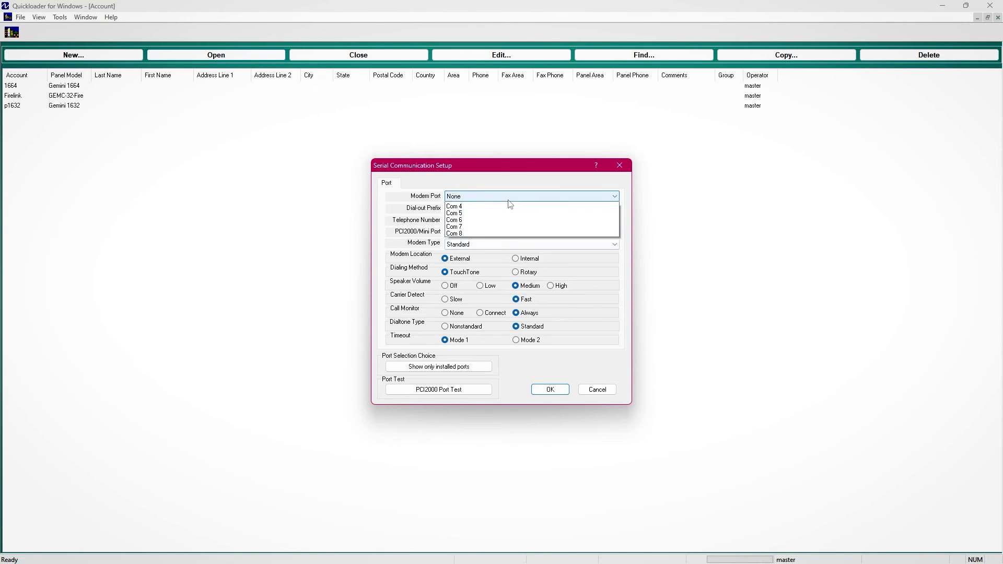
click(474, 247)
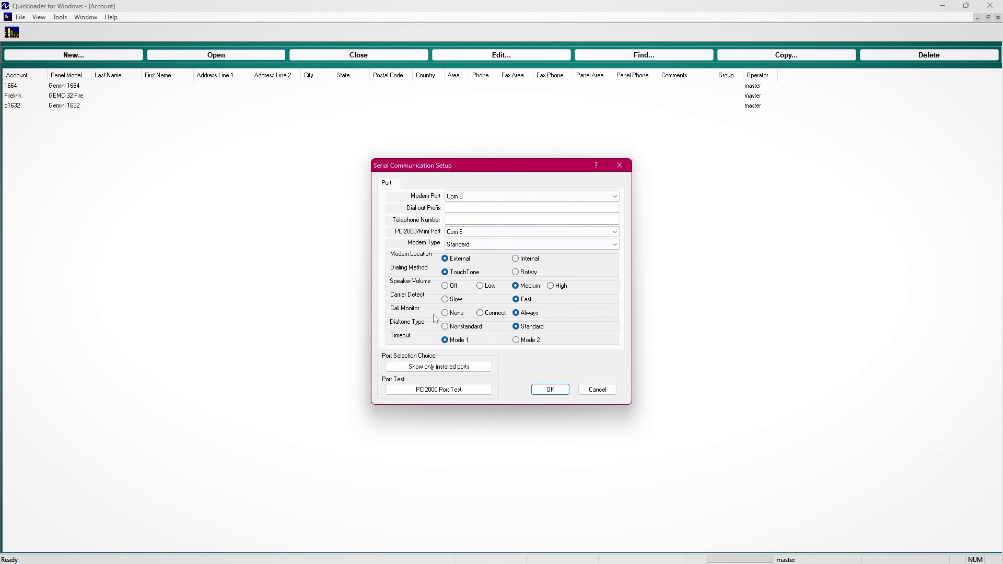